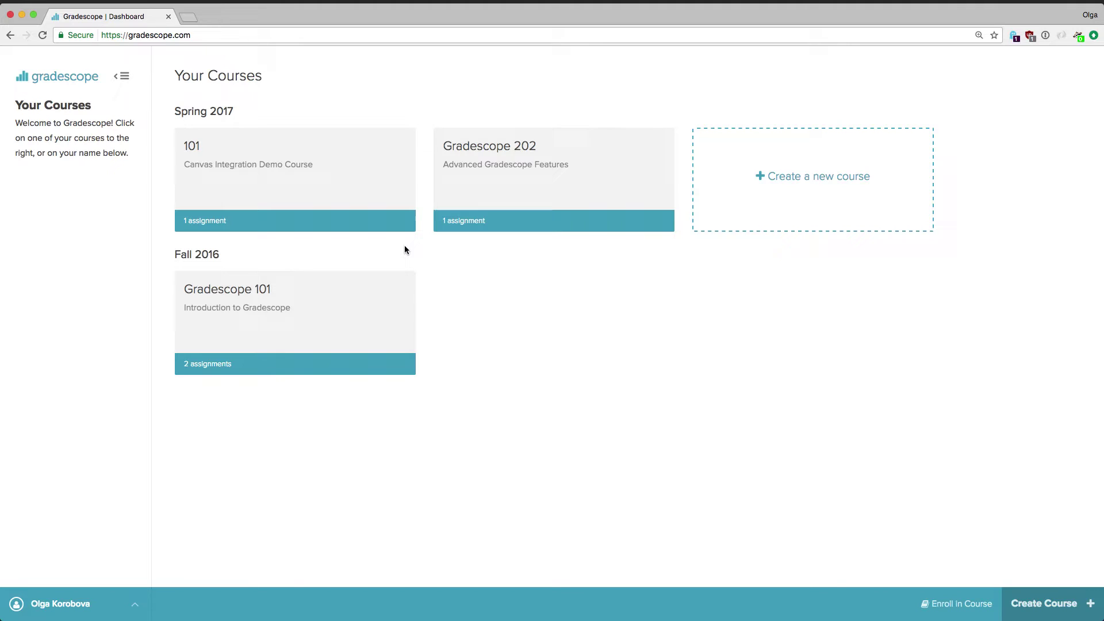
Step: Link the Canvas Integration Demo Course to Canvas from its settings, logging in and authorizing Gradescope
left_click(364, 194)
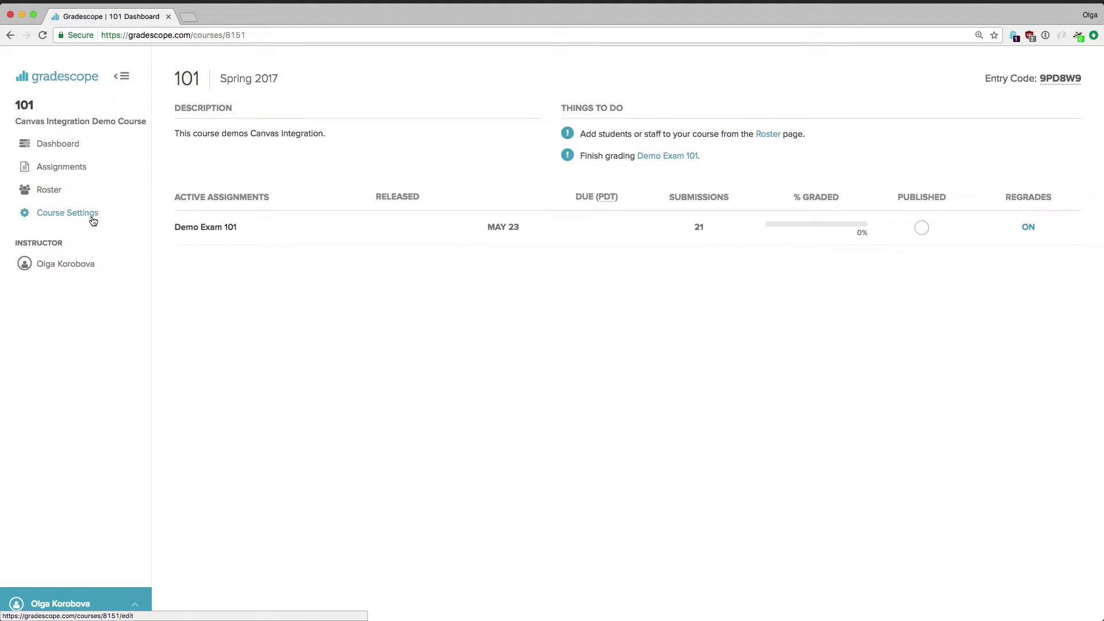
left_click(67, 212)
left_click(213, 377)
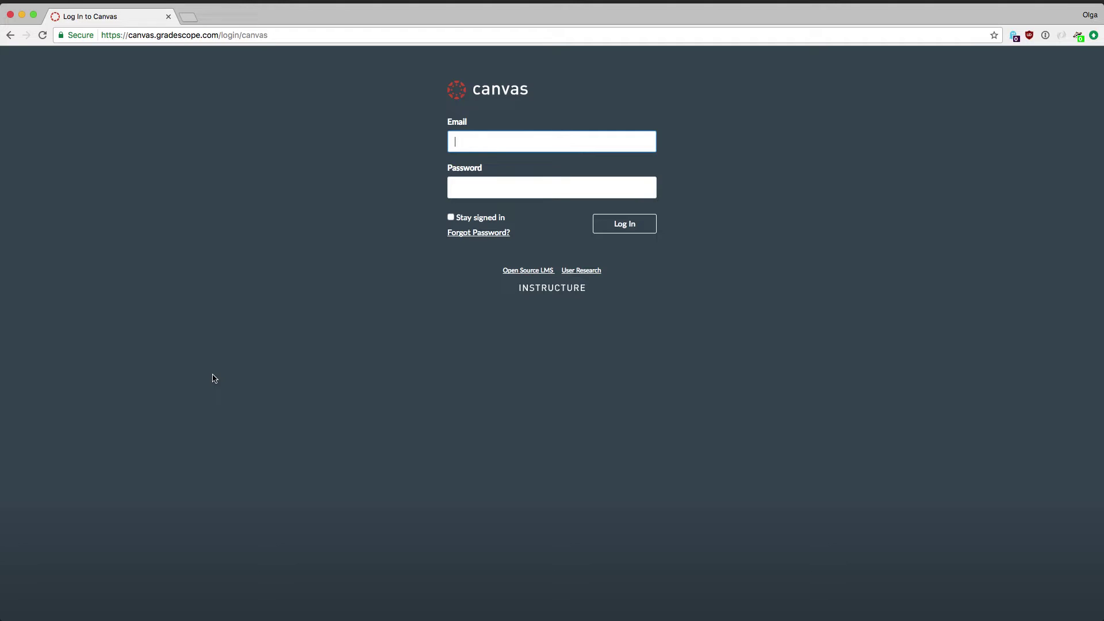
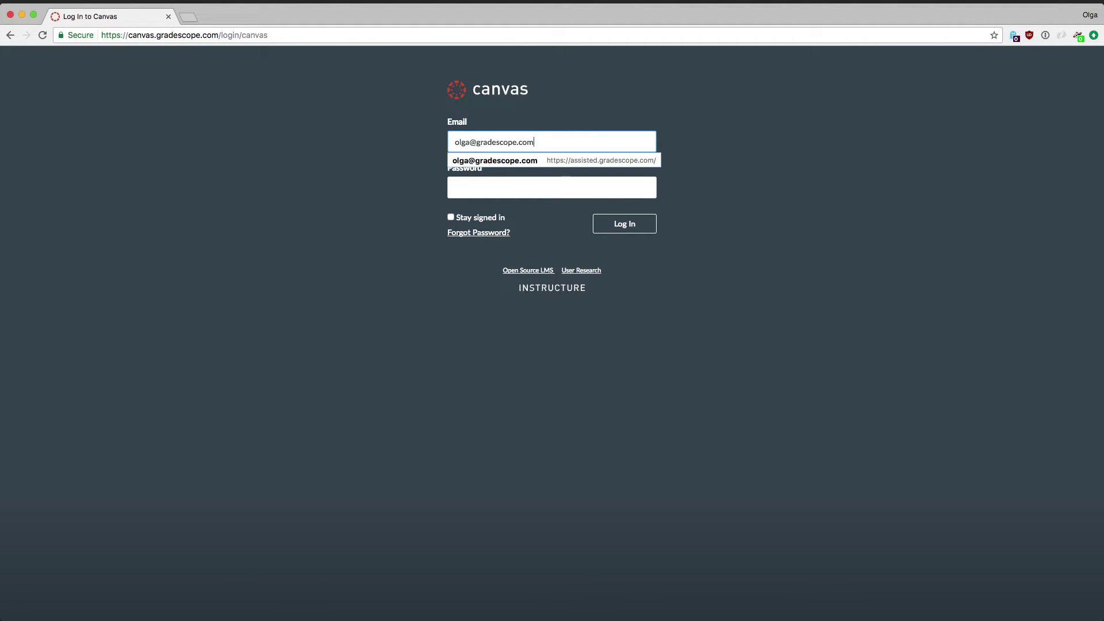
key("Tab")
key("Return")
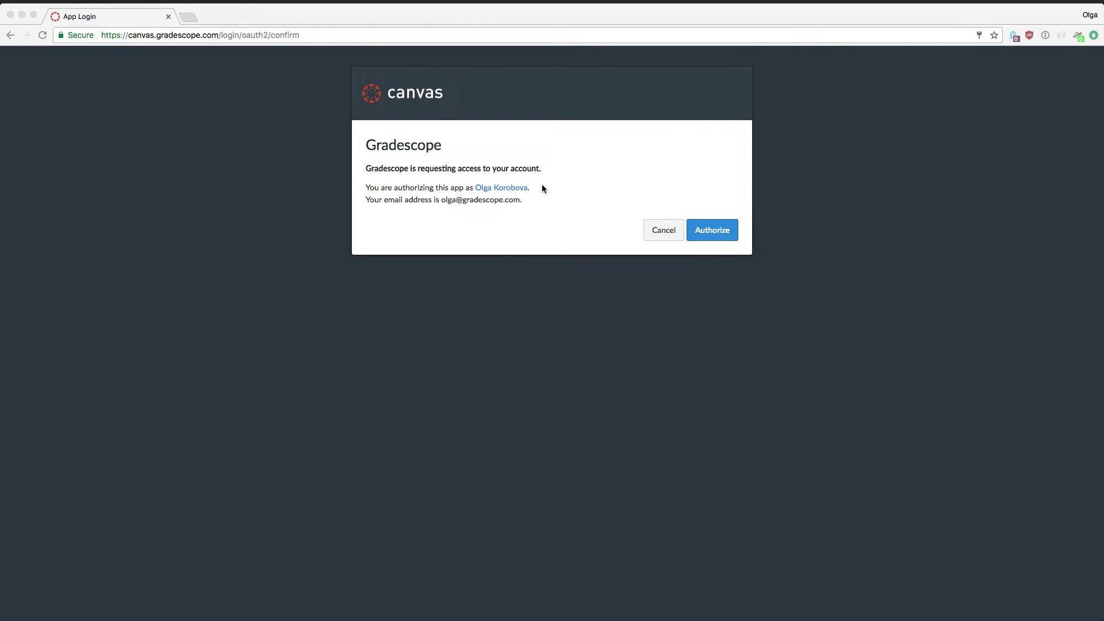
left_click(712, 233)
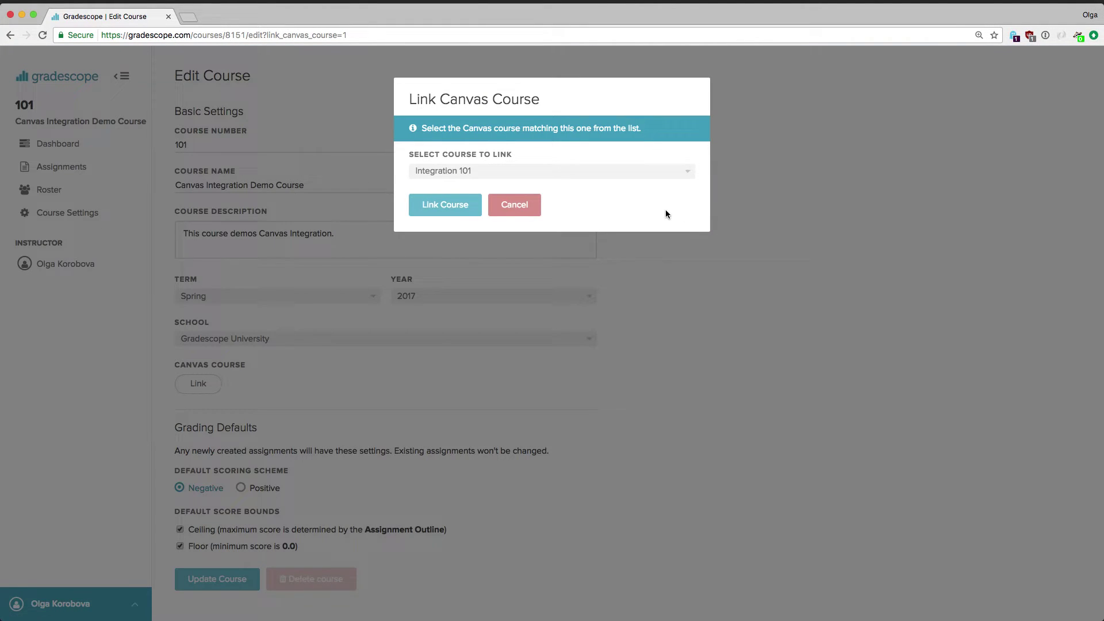
Step: Choose Integration 101 as the Canvas course to link, then update the course settings
left_click(622, 172)
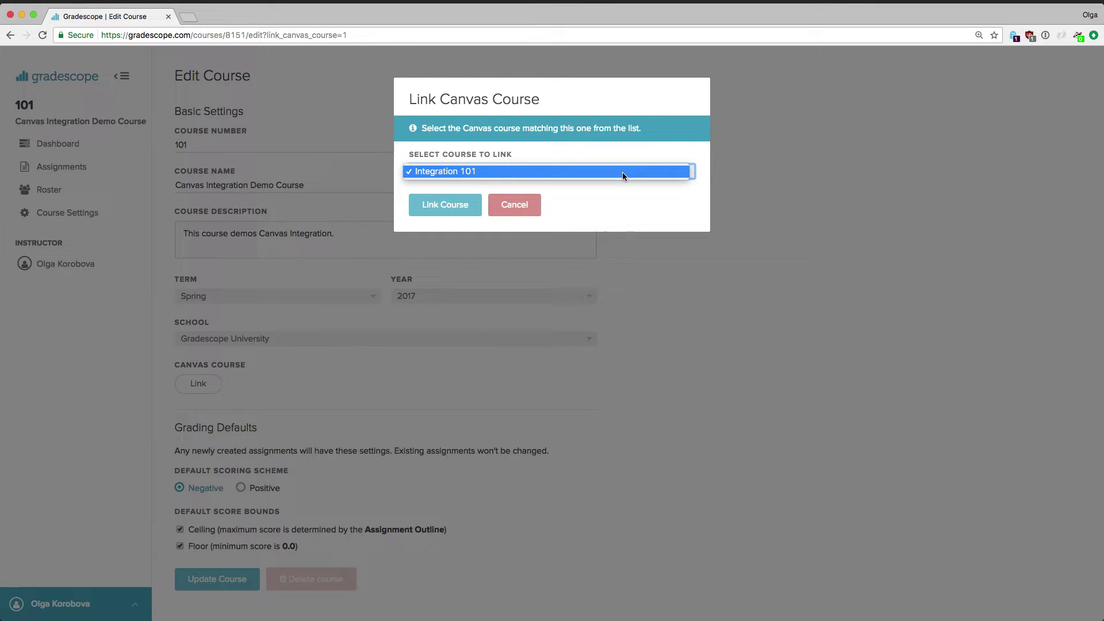
left_click(614, 185)
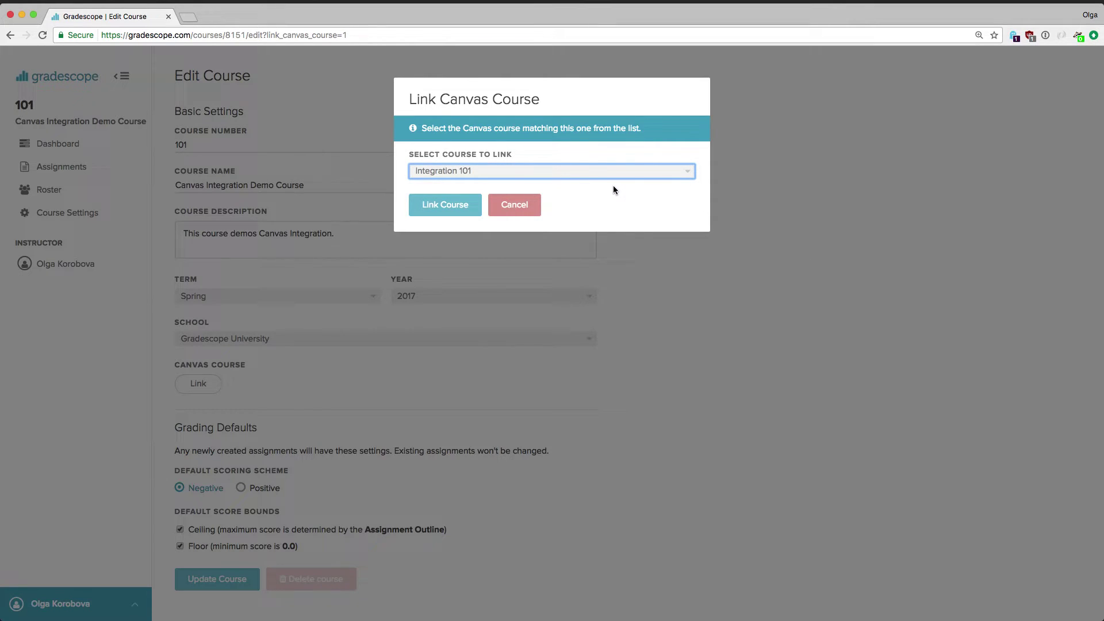
left_click(472, 208)
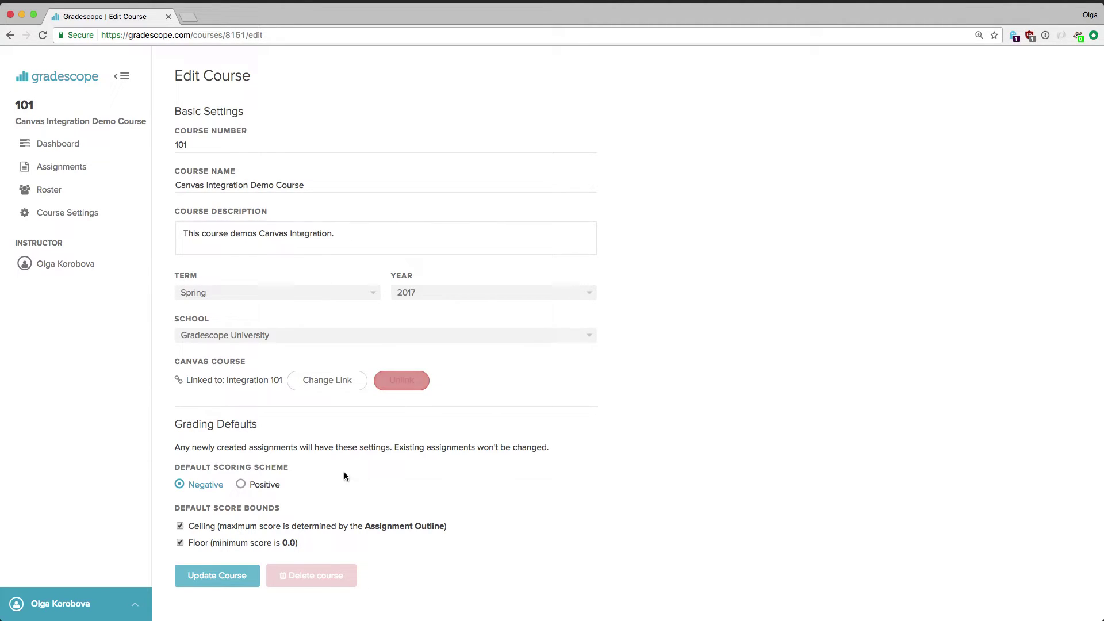
left_click(229, 580)
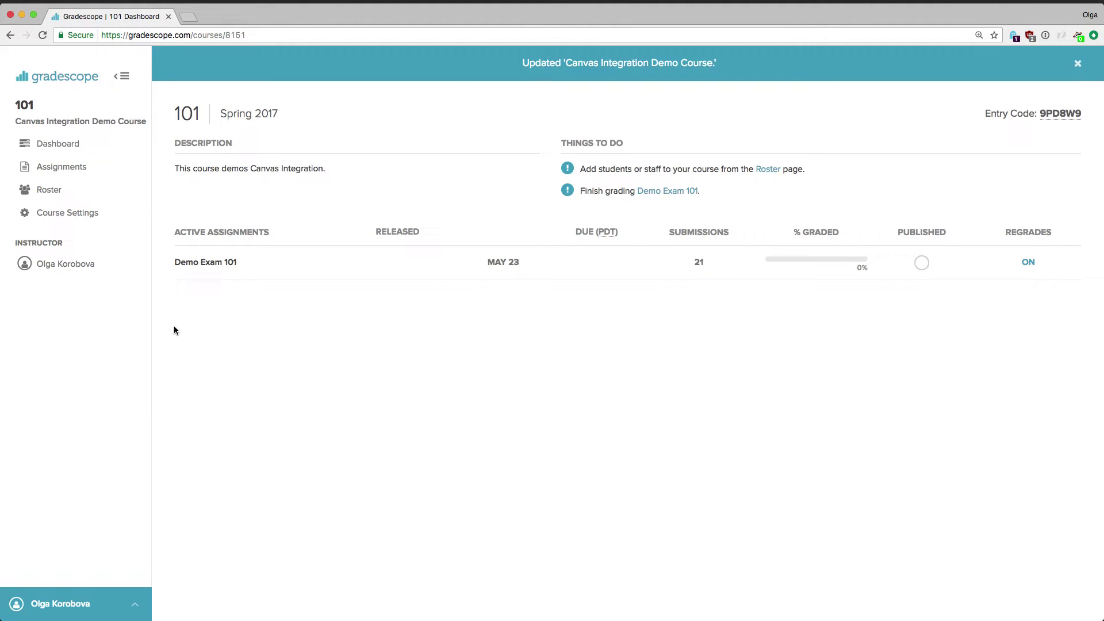
Step: Open the Roster page and bring up the Sync Canvas Roster dialog for Integration 101
left_click(49, 190)
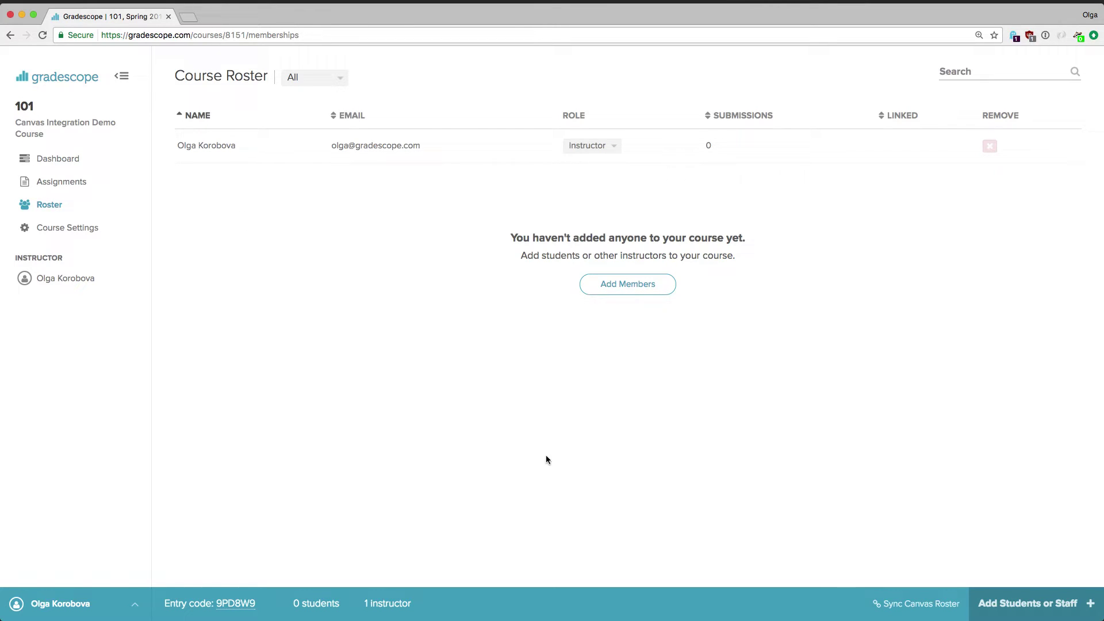
left_click(906, 605)
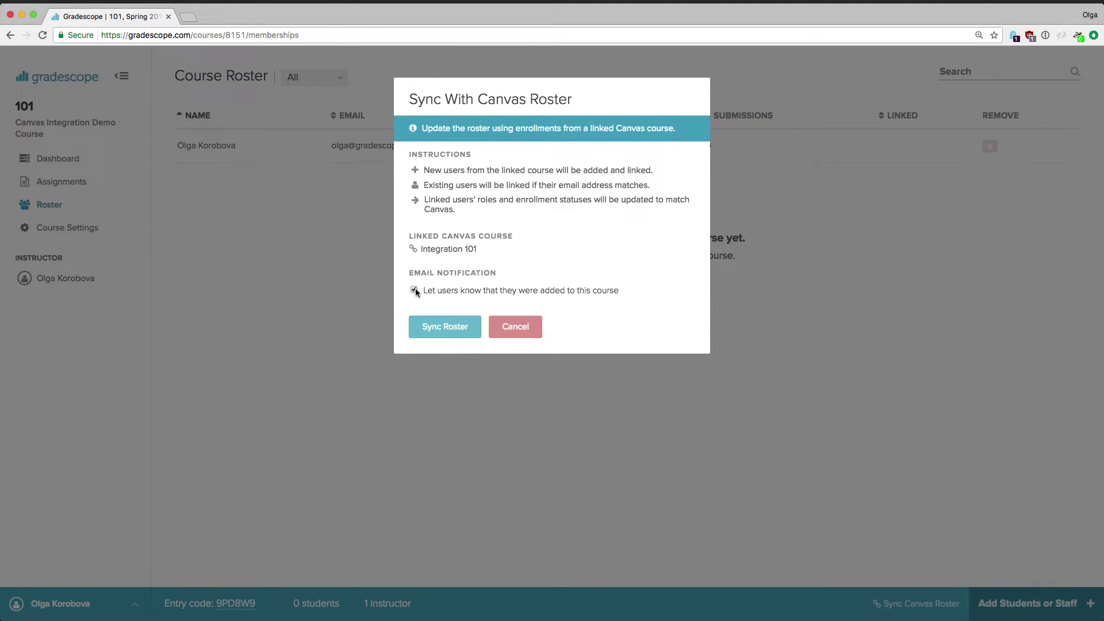
Step: Sync the roster with Canvas twice, ending with 0 added, 22 updated, 0 removed
left_click(434, 329)
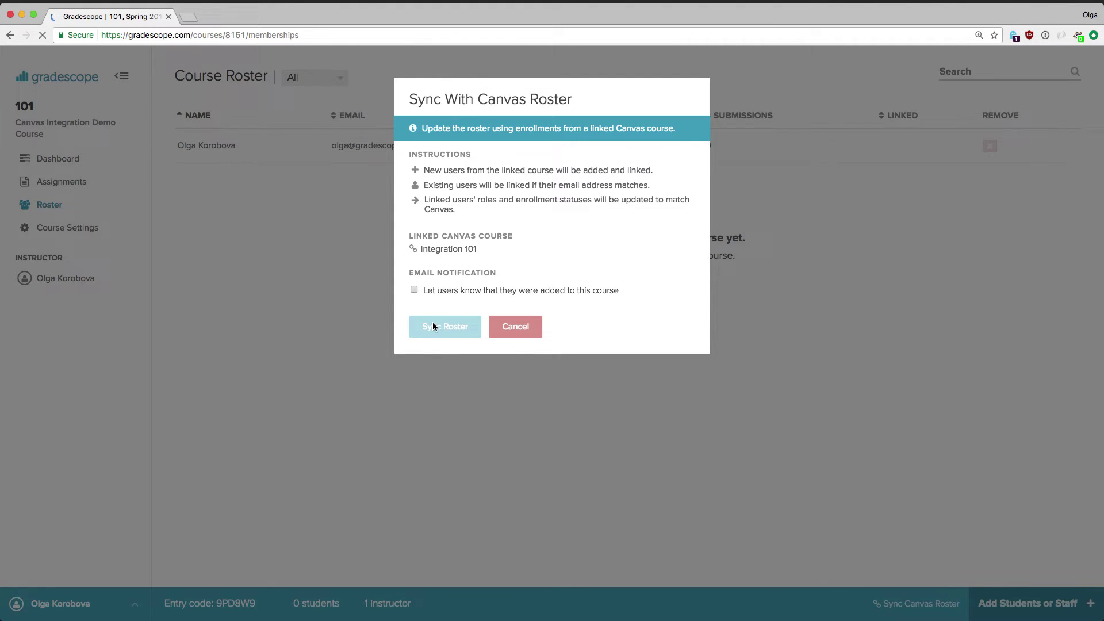
scroll(378, 277, "down", 10)
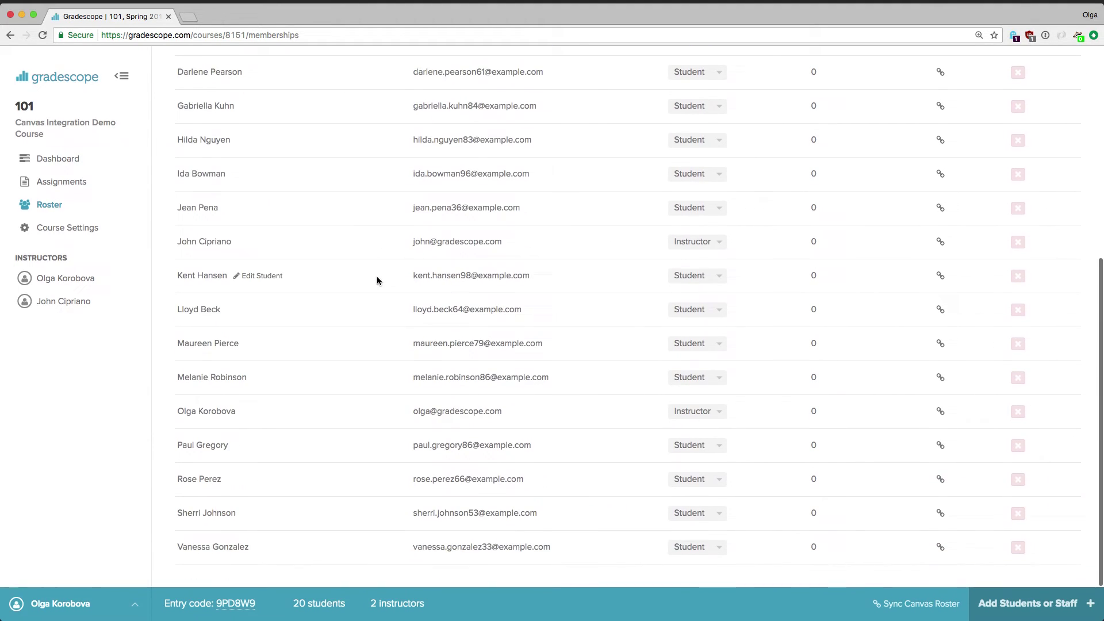
scroll(376, 276, "up", 10)
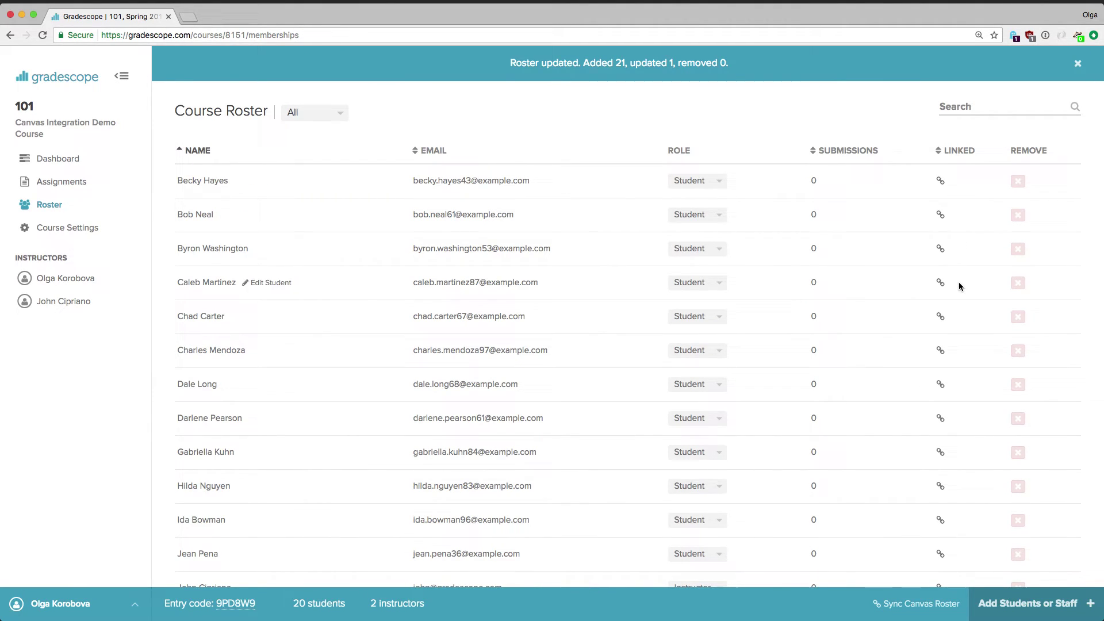
scroll(959, 283, "down", 4)
scroll(958, 283, "down", 5)
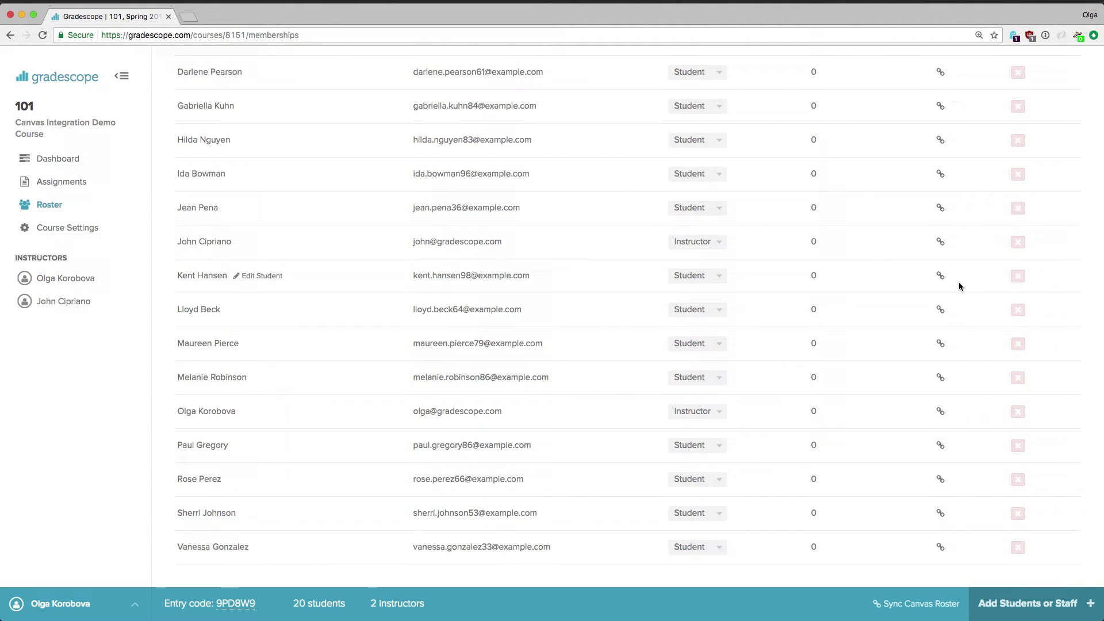
scroll(958, 286, "up", 10)
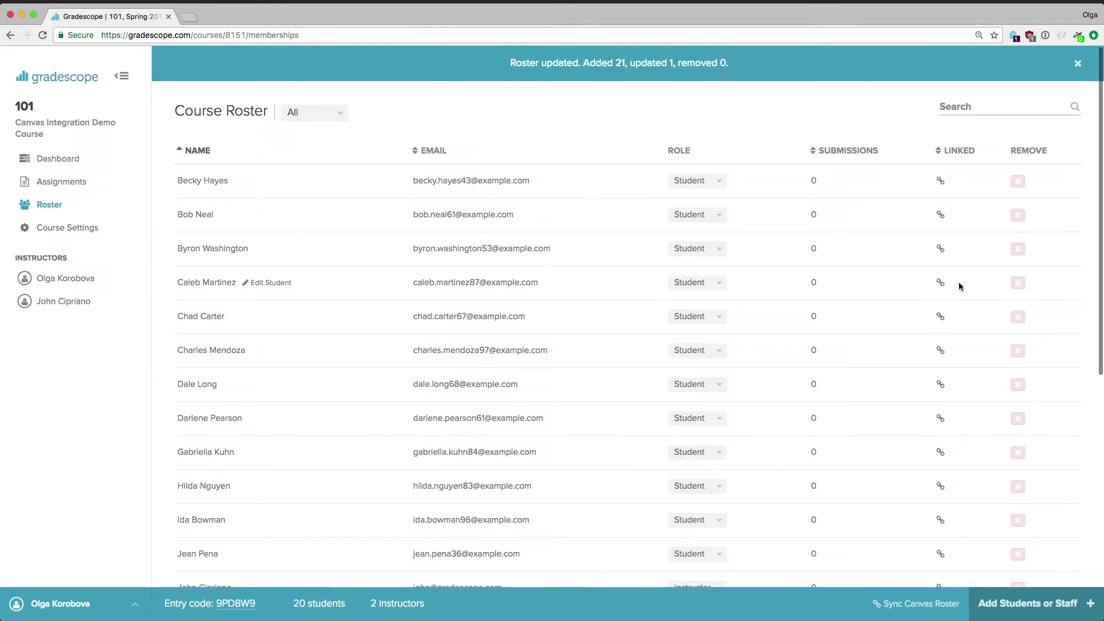
scroll(959, 287, "down", 1)
scroll(959, 287, "down", 1)
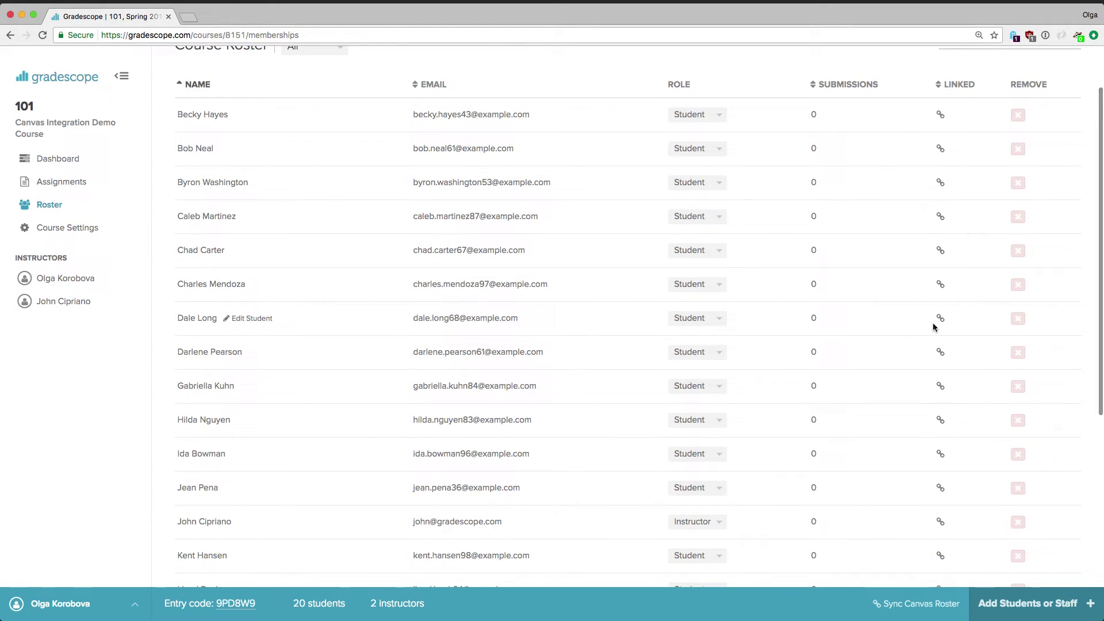
left_click(906, 604)
left_click(445, 326)
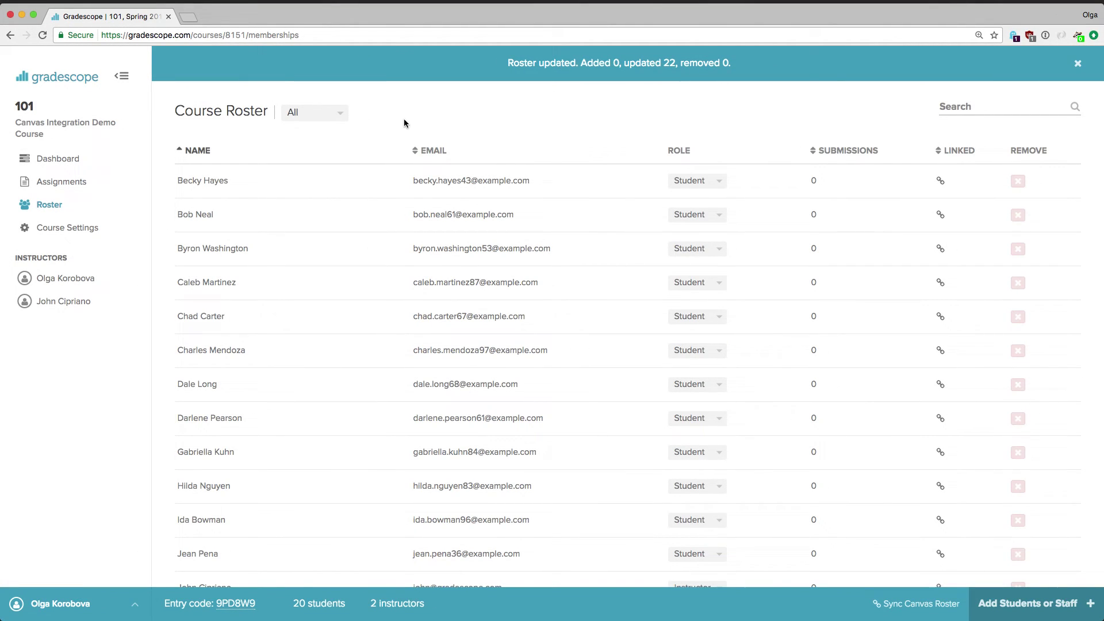
Step: In Demo Exam 101's settings, link the Canvas assignment Demo Exam 101 and save
left_click(77, 184)
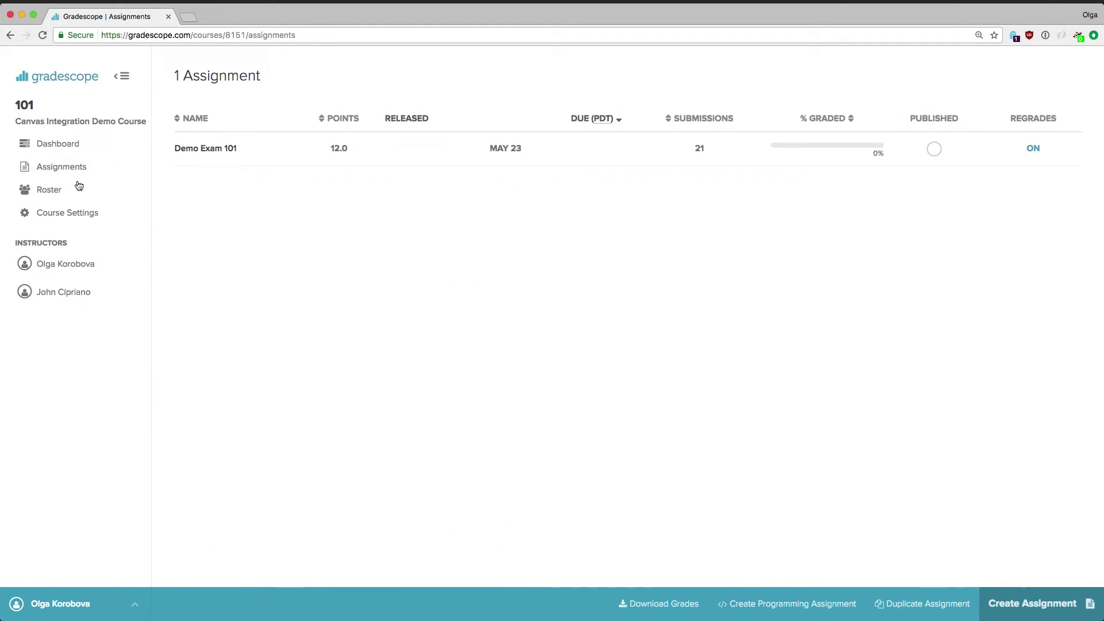
left_click(232, 149)
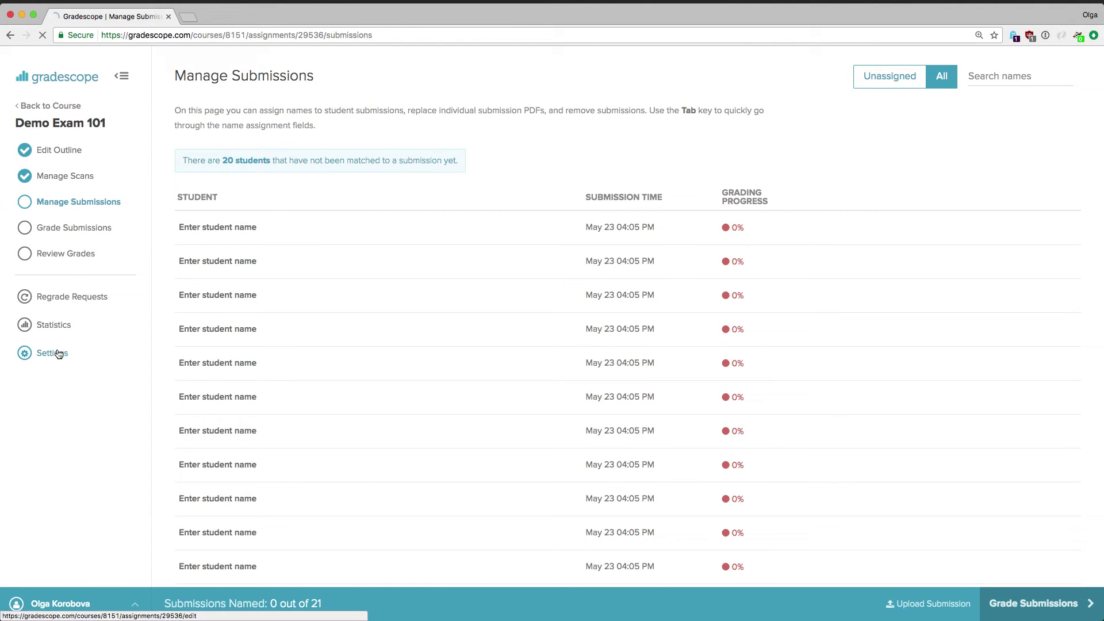
left_click(51, 353)
left_click(210, 276)
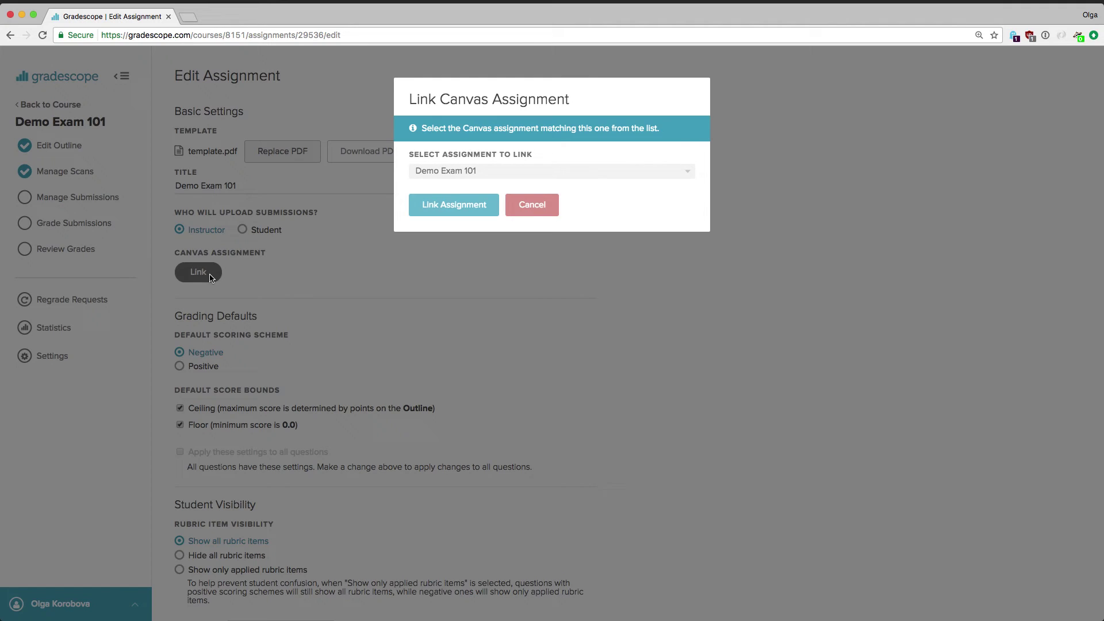
left_click(426, 171)
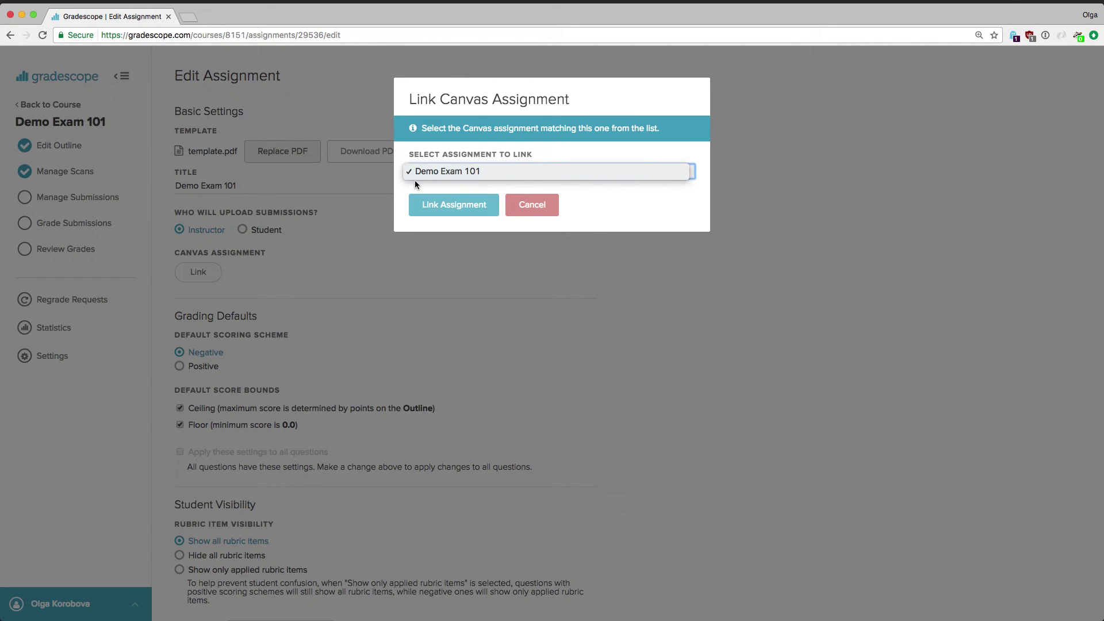
left_click(454, 204)
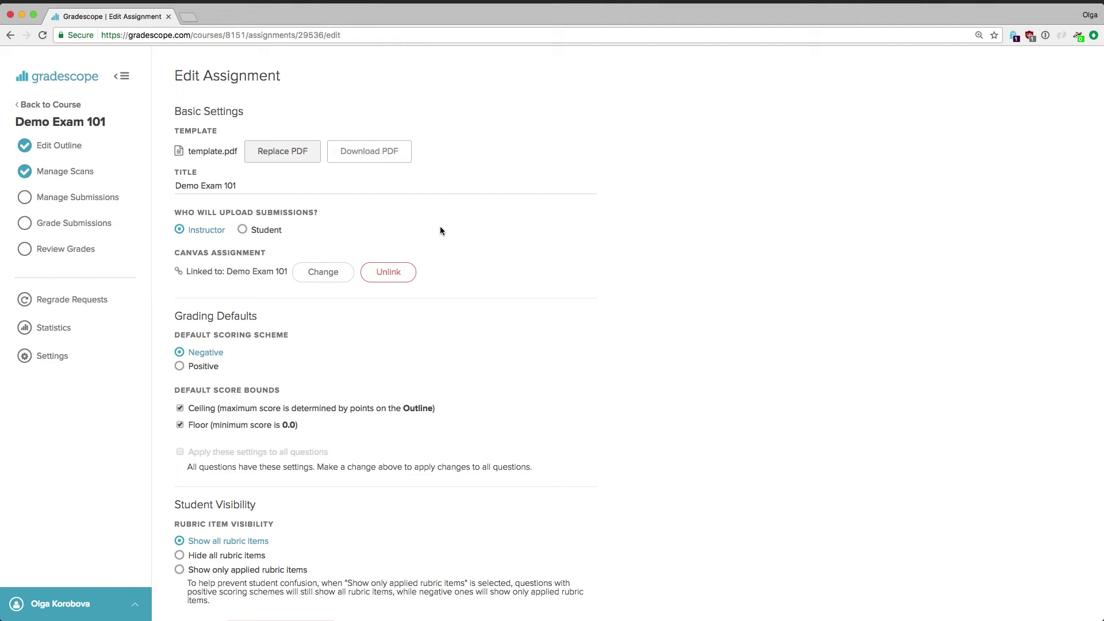
scroll(440, 227, "down", 1)
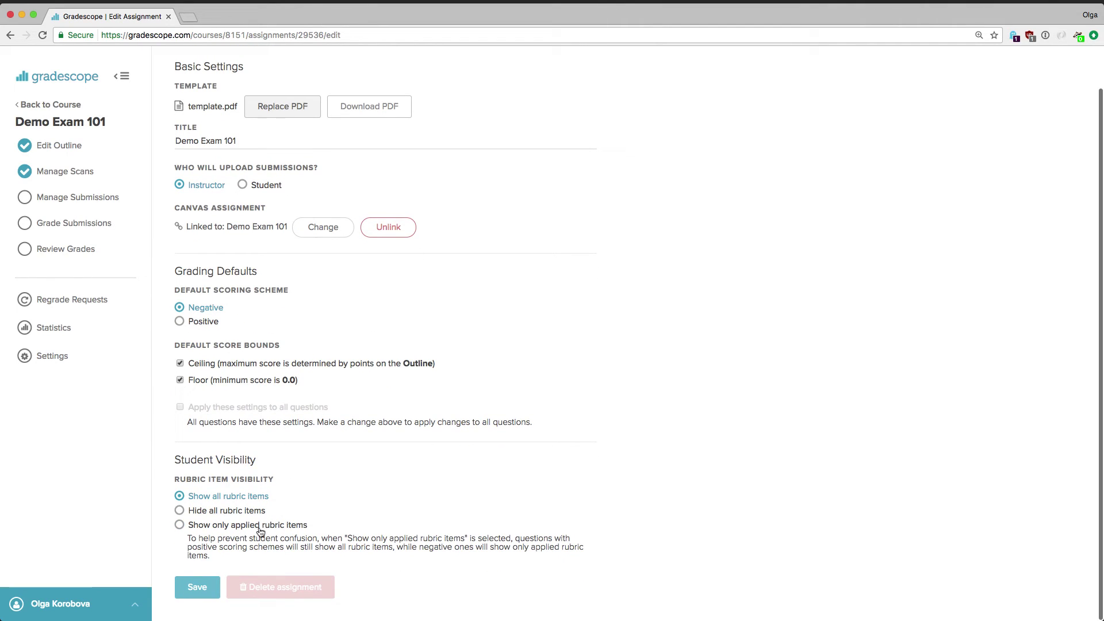
left_click(197, 587)
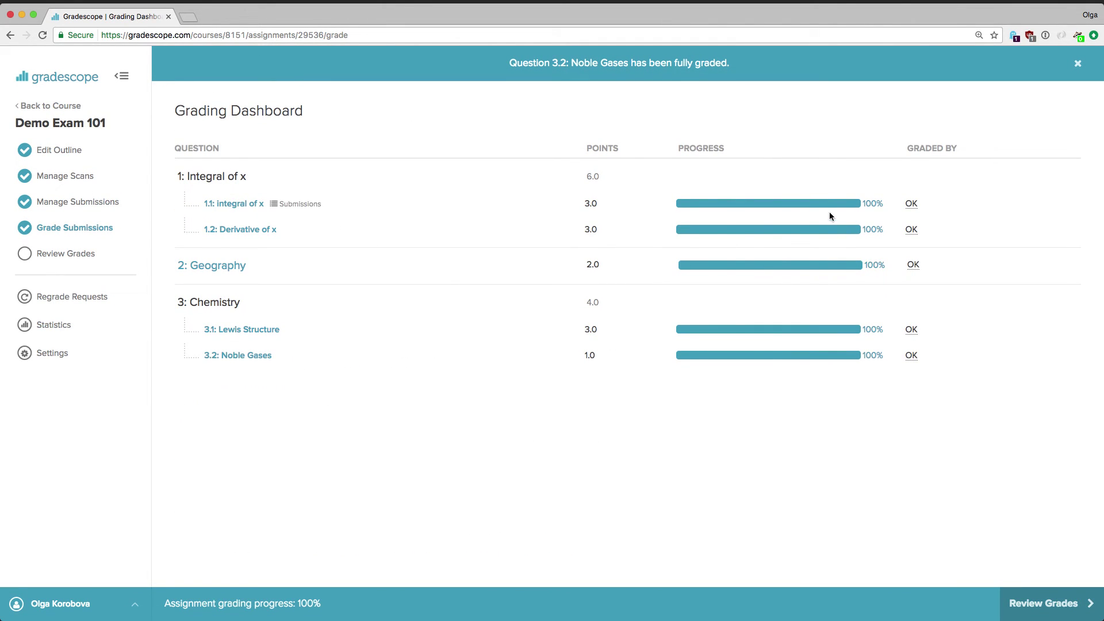
Step: Open Review Grades for Demo Exam 101, listing 20 graded students linked to Canvas
left_click(73, 254)
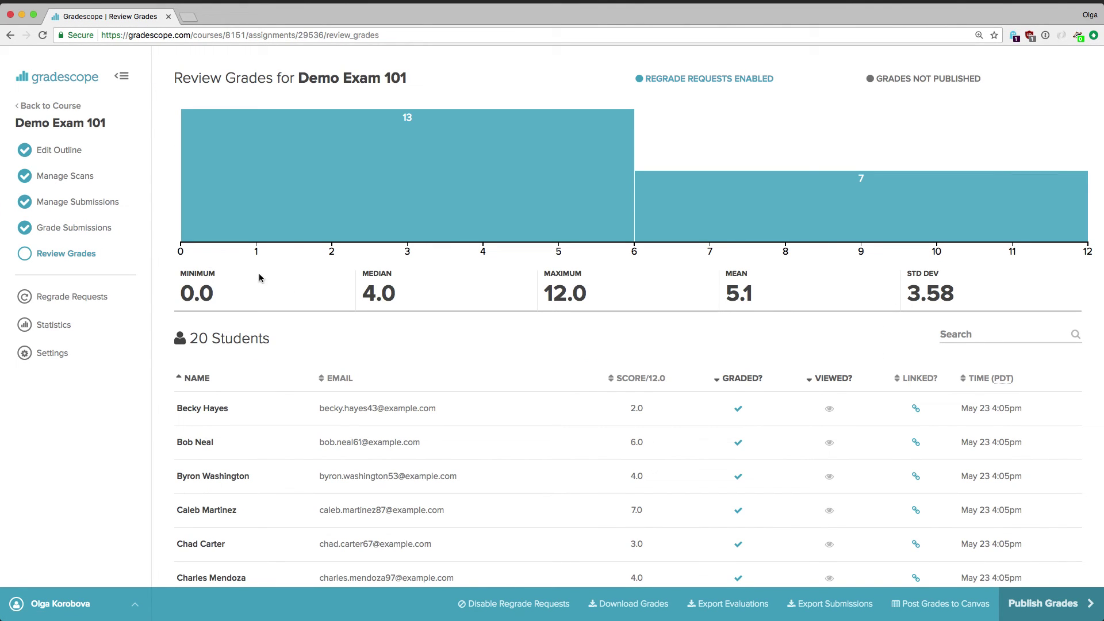
scroll(604, 389, "down", 5)
scroll(699, 284, "down", 5)
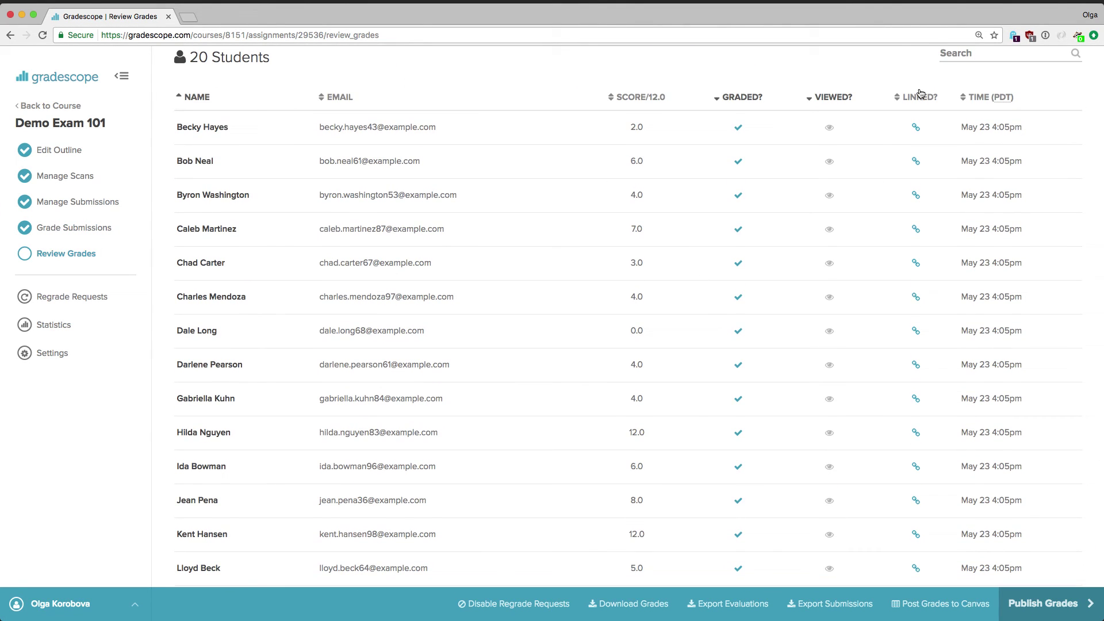
scroll(936, 368, "down", 5)
scroll(936, 367, "down", 3)
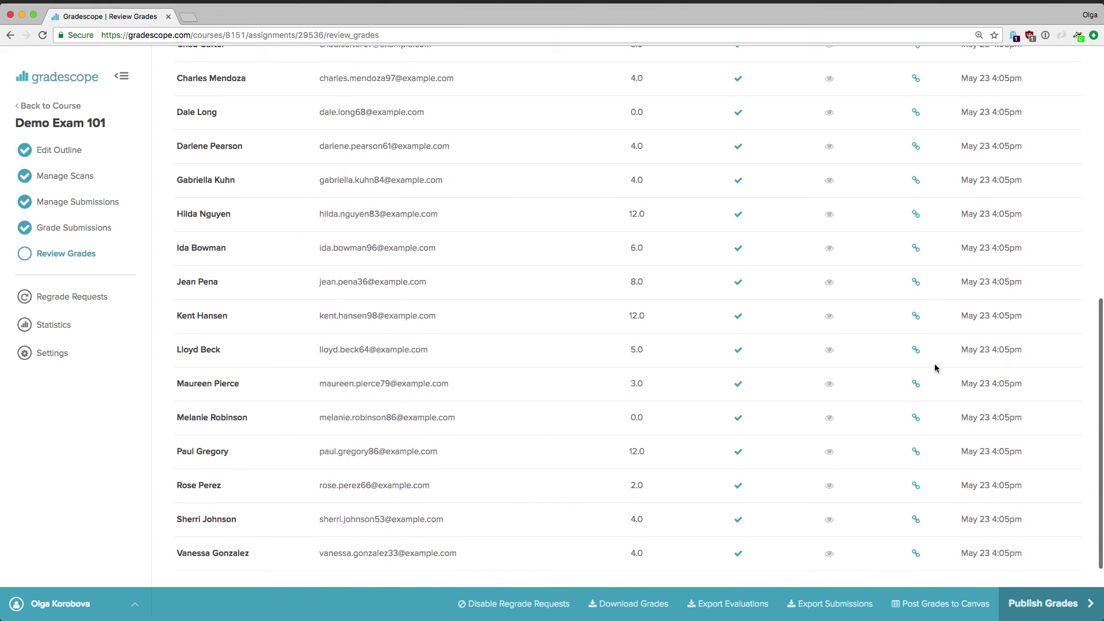
scroll(913, 342, "up", 10)
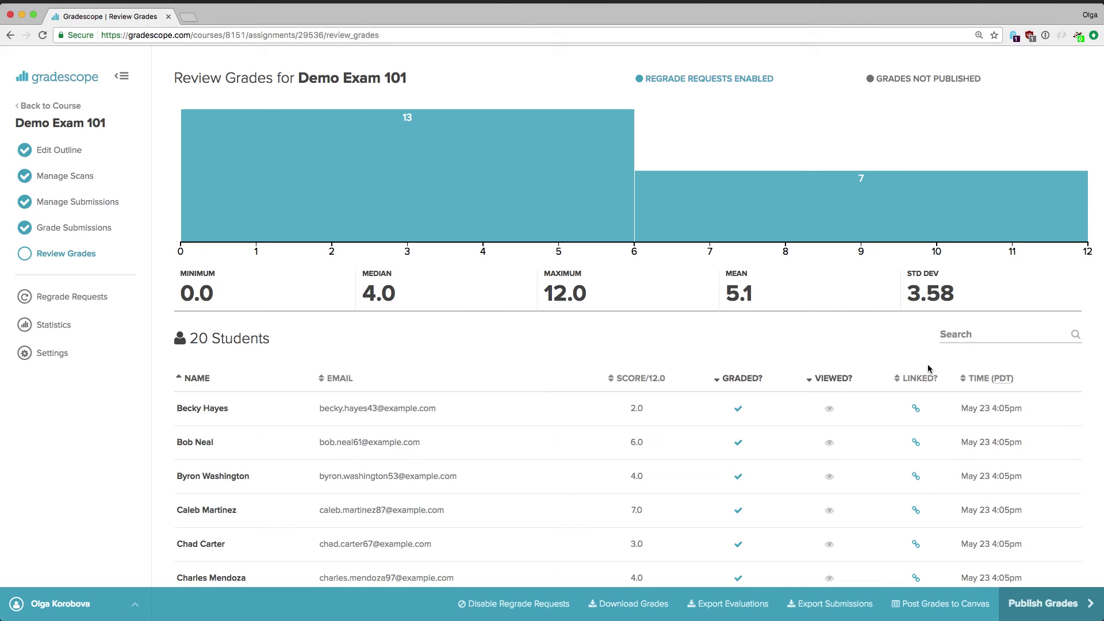
Step: Post the Demo Exam 101 grades to Canvas and close the success confirmation
left_click(931, 602)
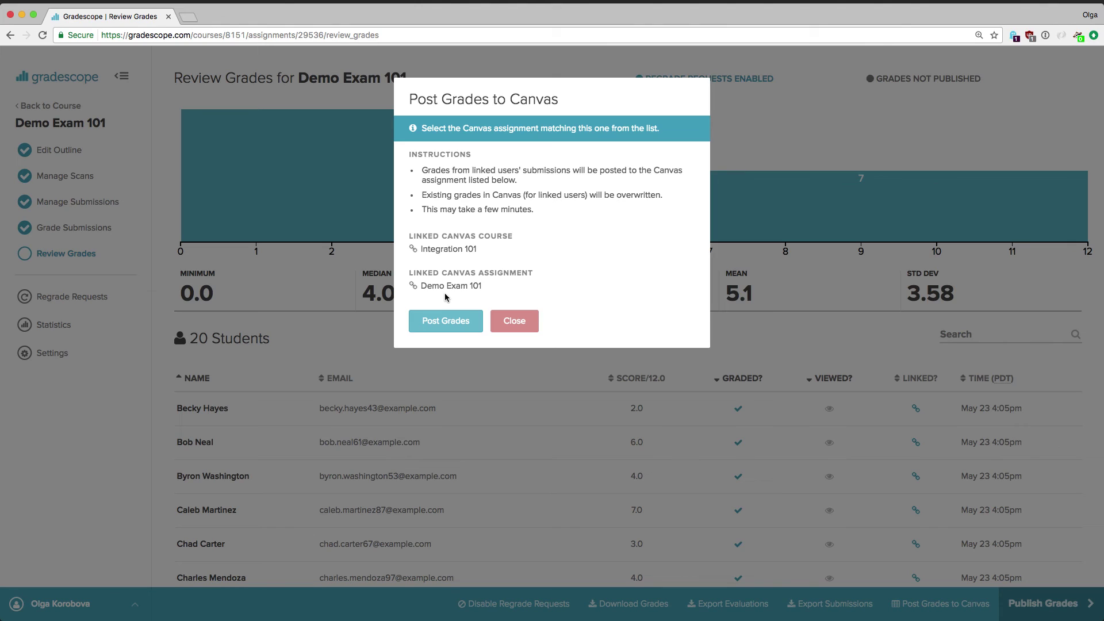
left_click(440, 321)
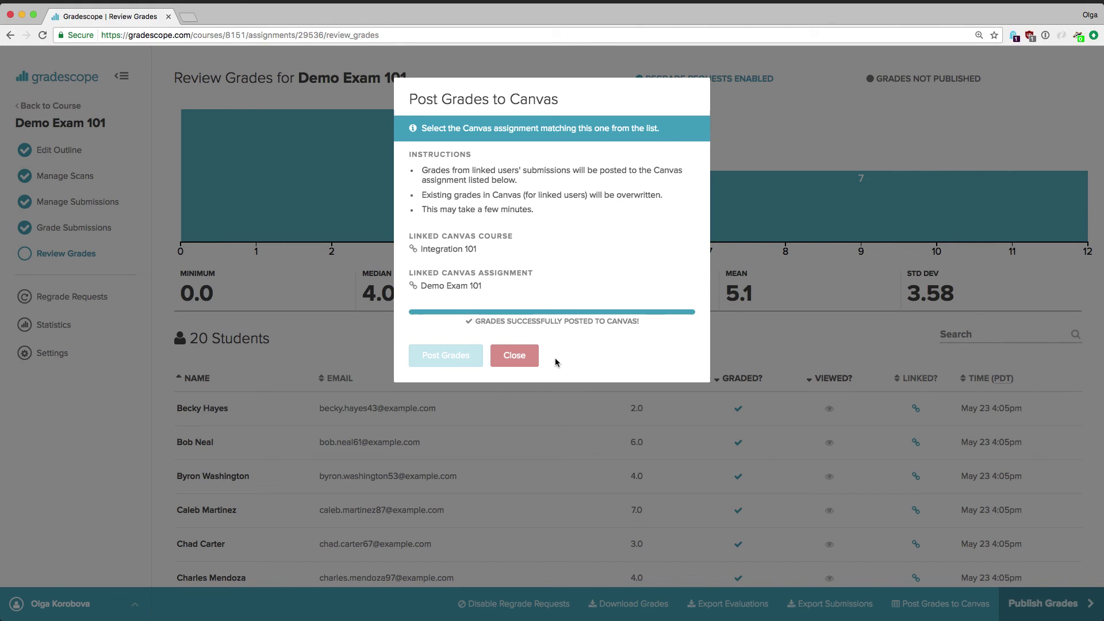
left_click(520, 357)
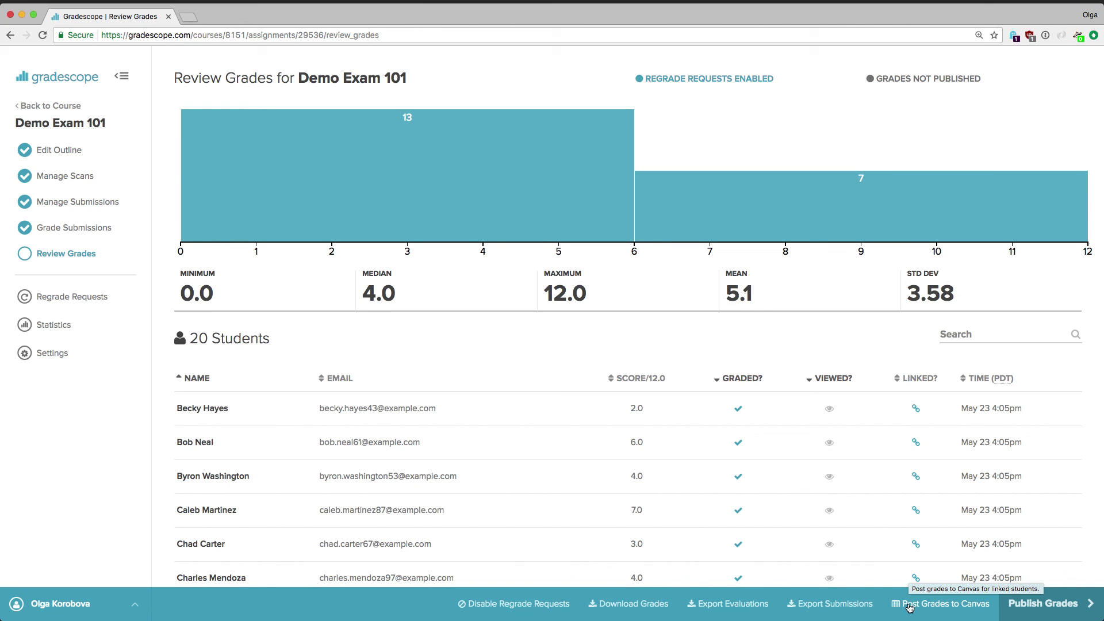
Step: Open Edit Account from the name menu to show the linked Canvas (Gradescope University) account
left_click(141, 610)
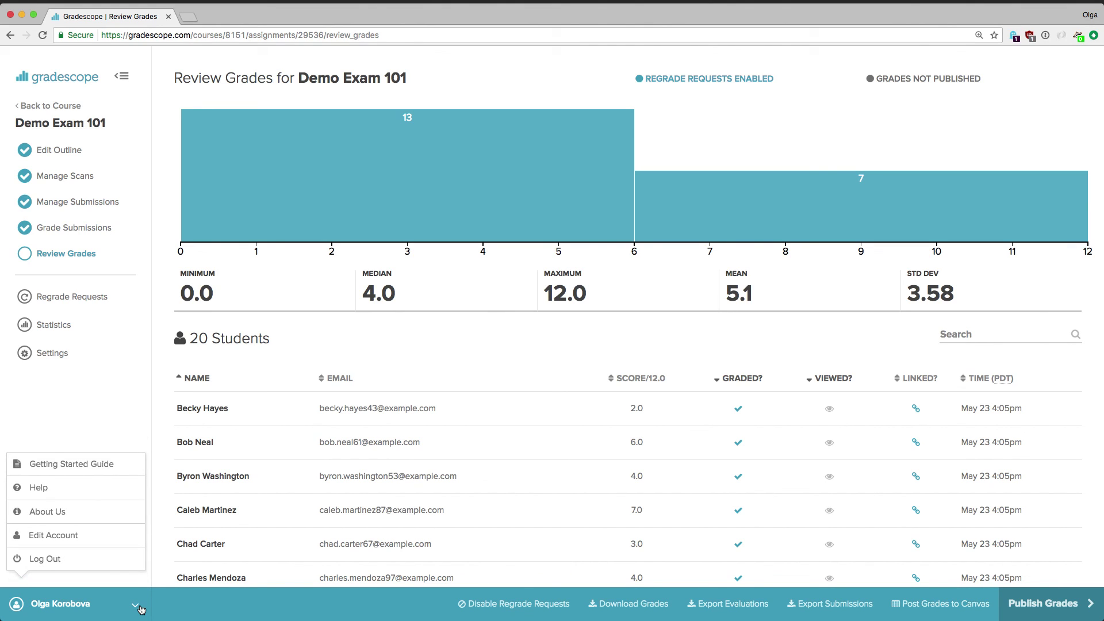
left_click(73, 538)
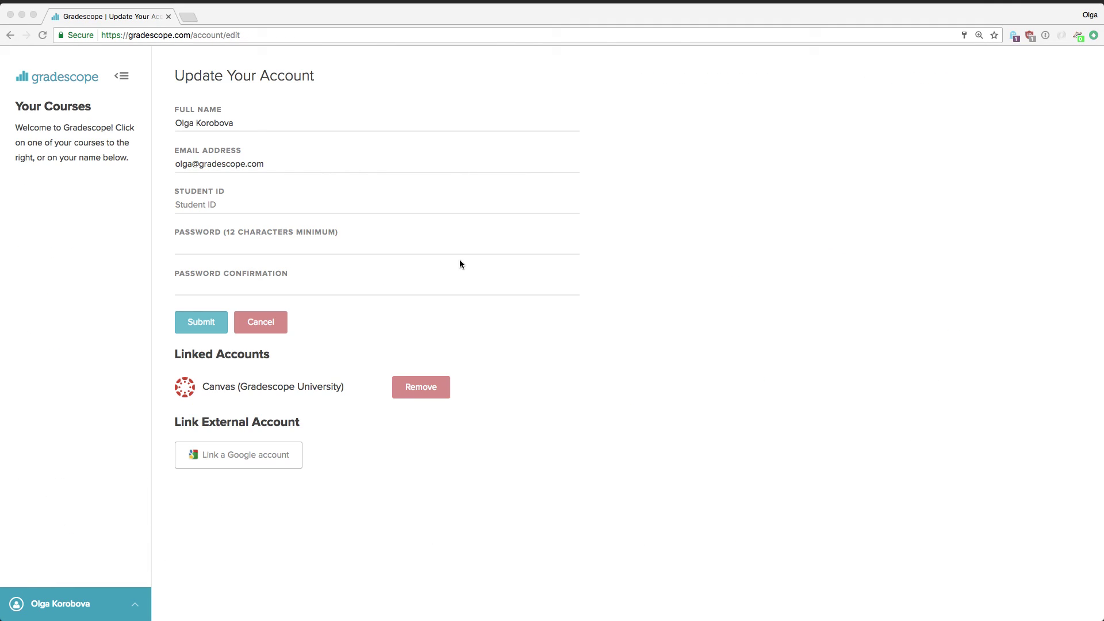